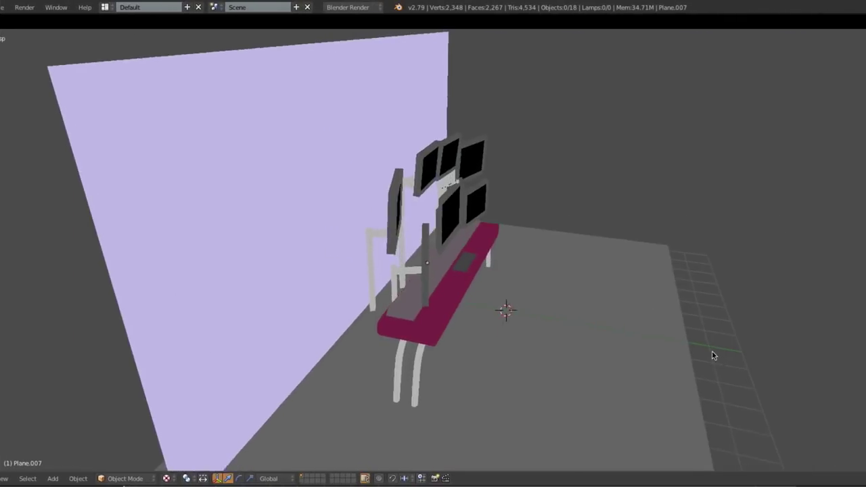
Step: Open a UV editor above the frontal desk view and project the screen faces' UVs from view
middle_drag(715, 354, 615, 337)
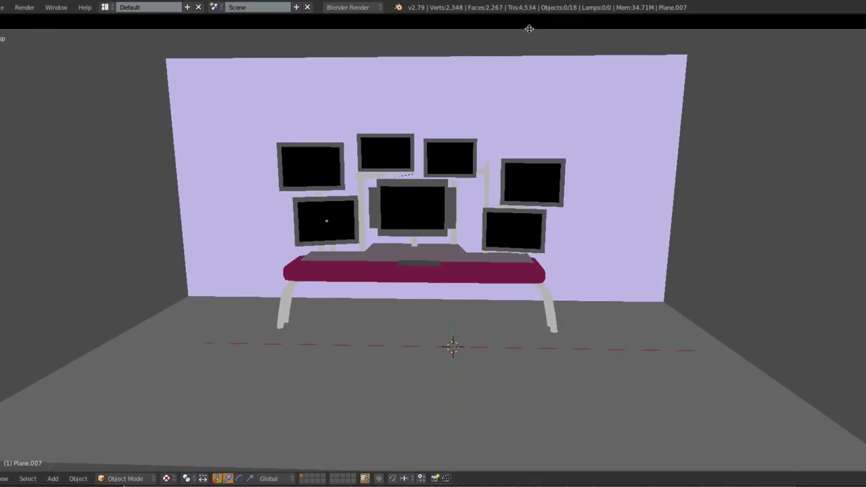
drag(533, 30, 512, 191)
key(Tab)
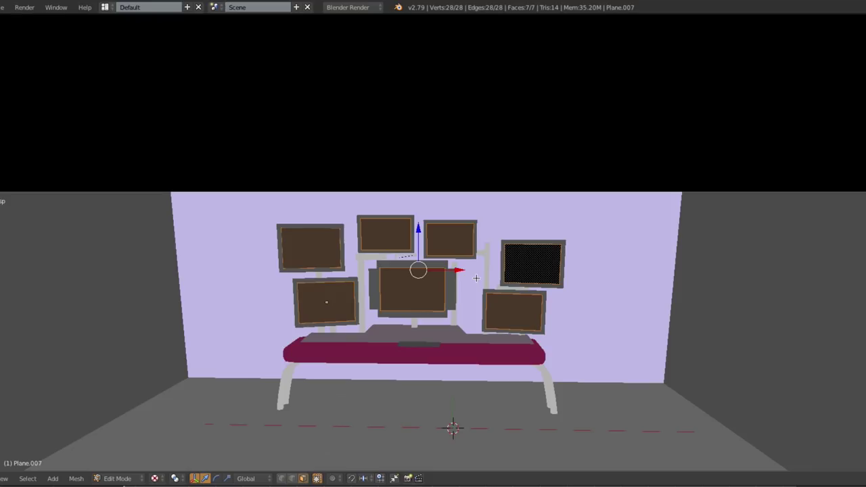
key(u)
click(480, 280)
Step: Reposition the UV islands of the bottom-right, bottom-left, top-middle and top-left screens
scroll(514, 115, up, 3)
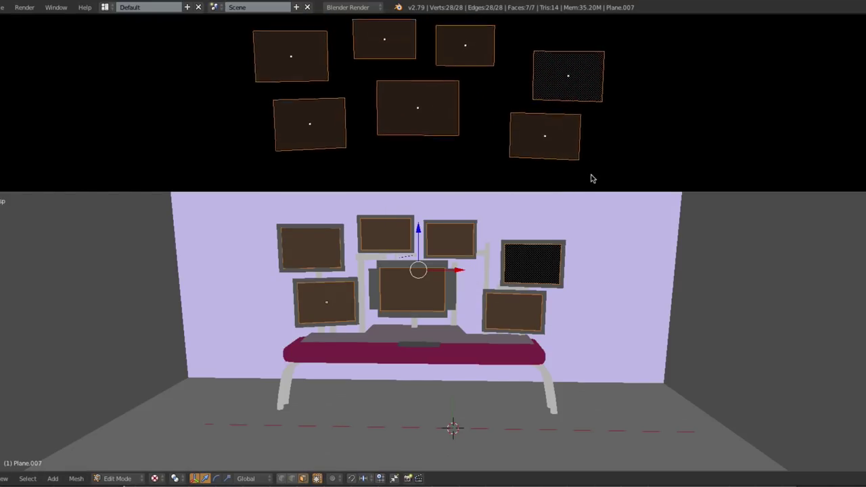
click(541, 78)
click(493, 127)
right_drag(493, 126, 468, 109)
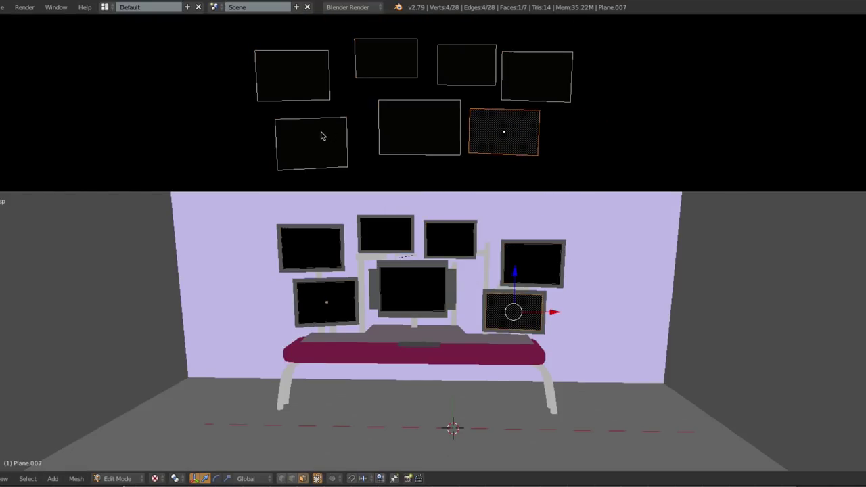
right_drag(323, 136, 350, 124)
right_drag(390, 61, 397, 72)
right_click(470, 74)
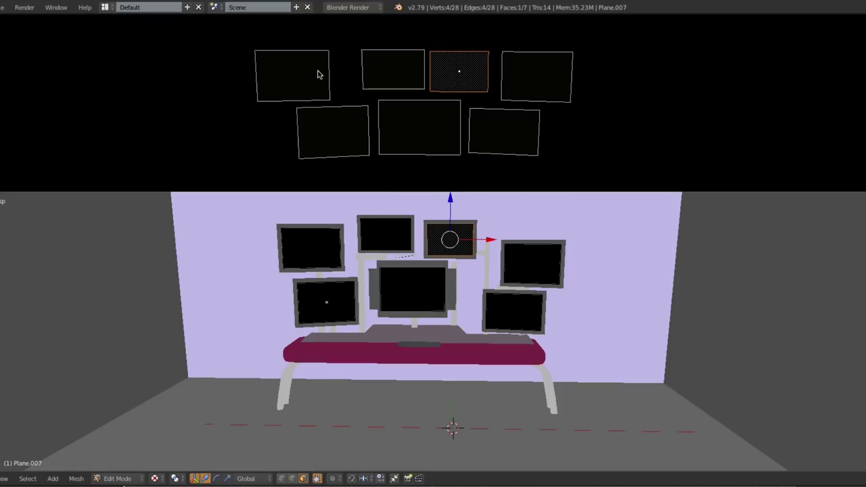
right_drag(319, 73, 344, 77)
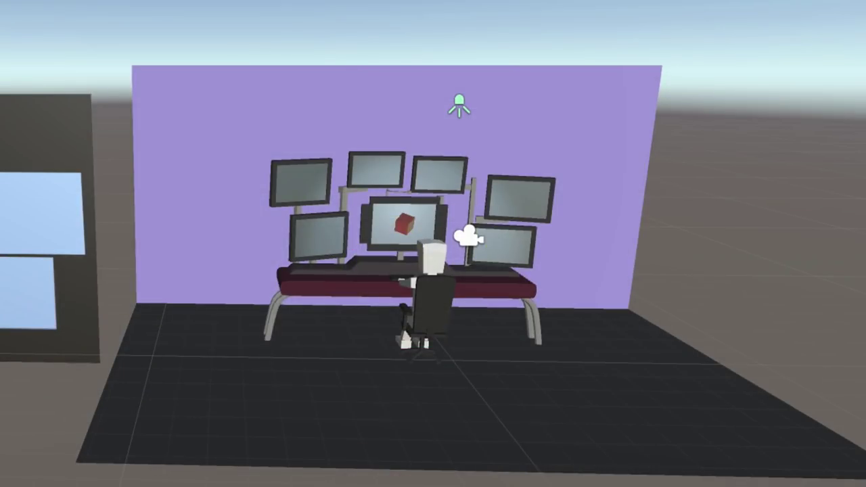
Step: Rotate the red cube and move it onto the screen wall, then steer the snake in Play mode
key(Left)
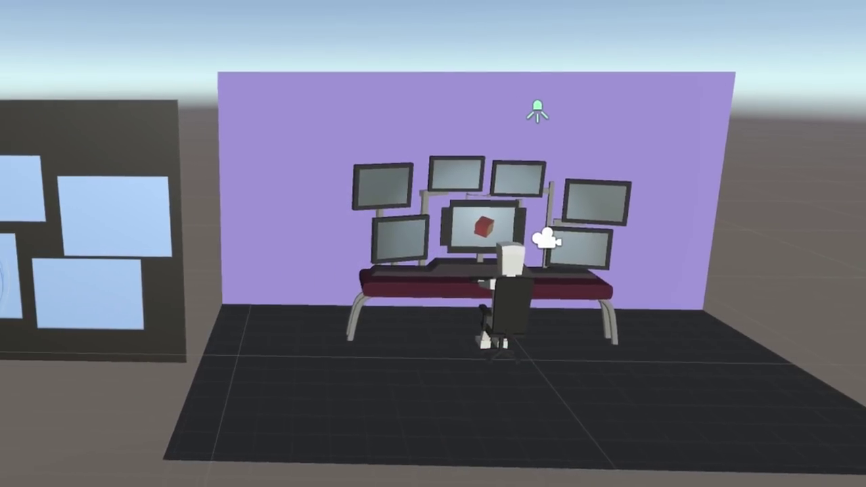
drag(235, 295, 251, 219)
key(w)
drag(232, 282, 79, 291)
drag(79, 291, 188, 290)
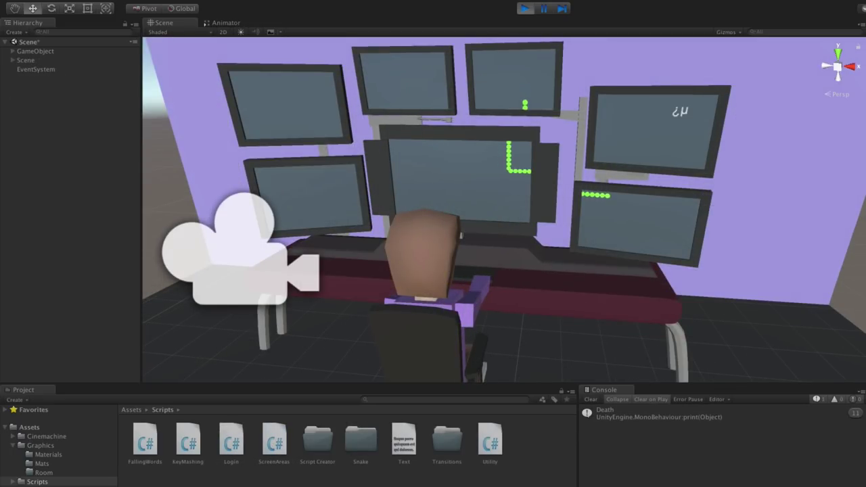
key(Left)
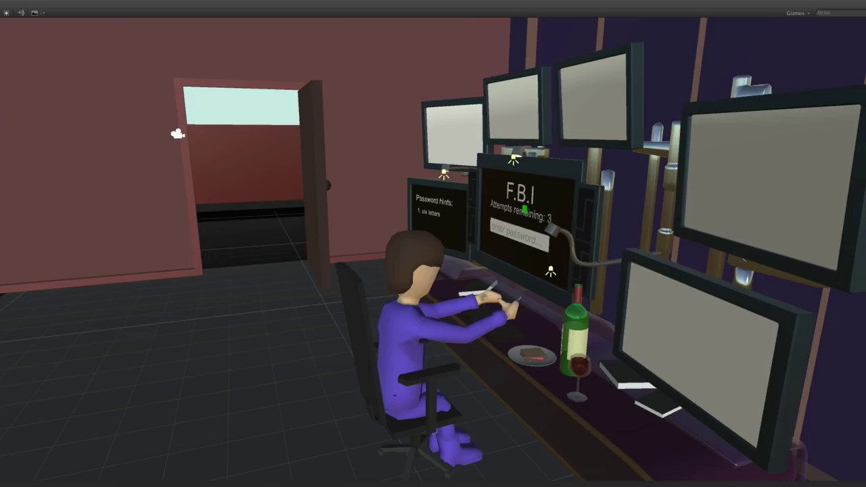
Step: Inspect the wine bottle and sandwich, then enable scene lighting and bloom/skybox effects
click(573, 318)
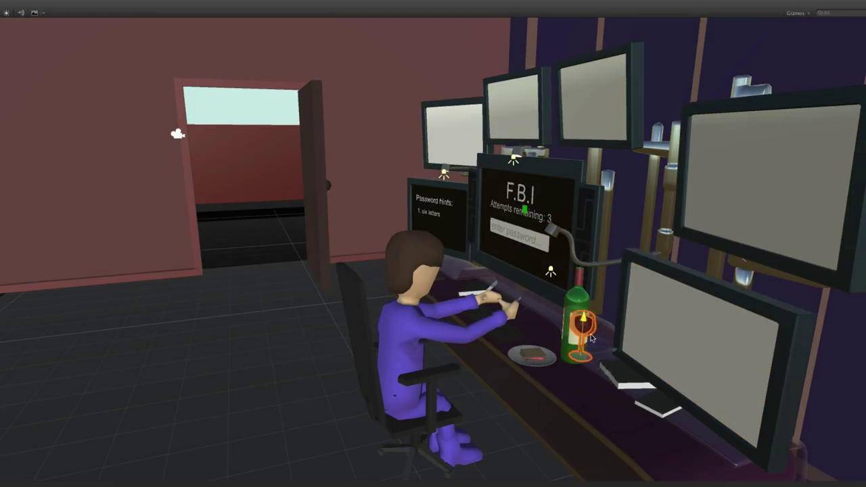
click(533, 352)
click(533, 352)
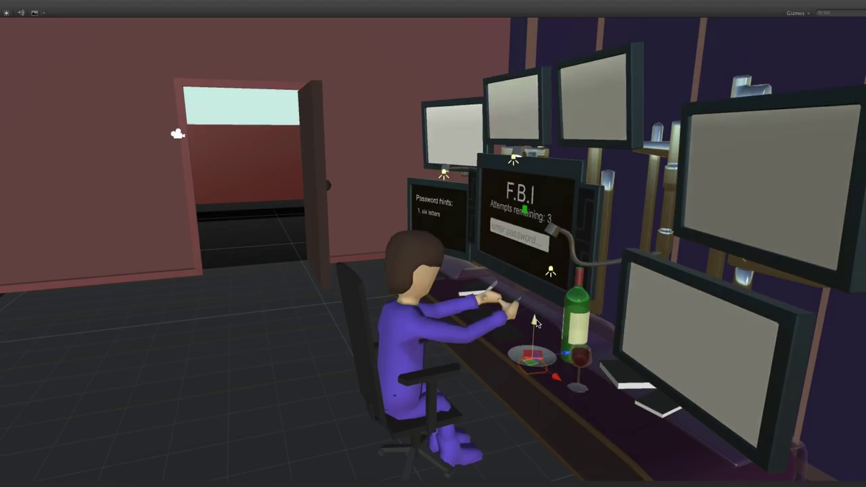
click(9, 14)
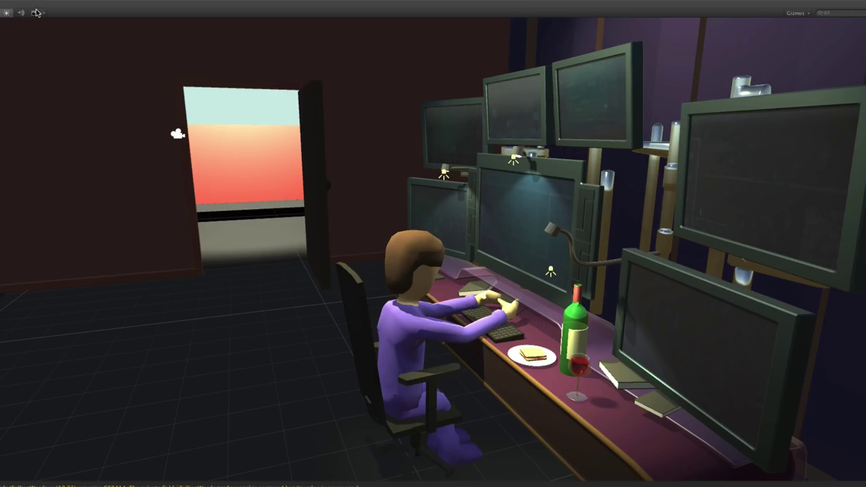
click(37, 13)
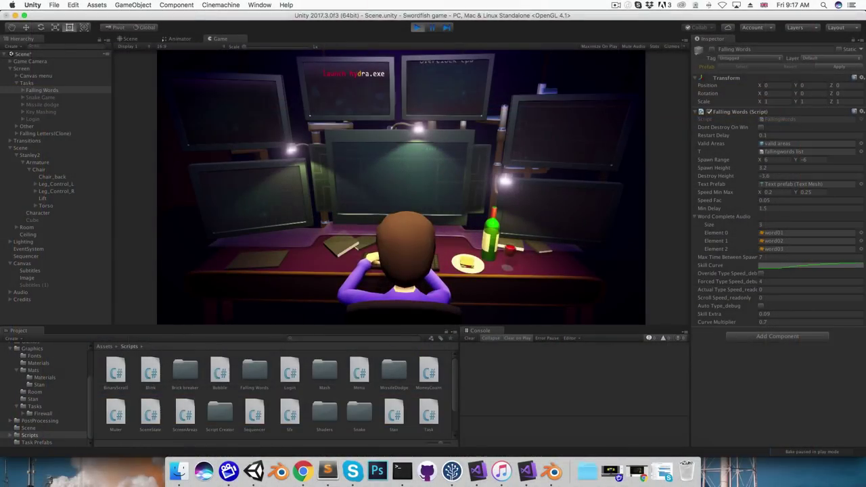
Step: Type falling words such as 'overclock cpu' and 'data packet', closing the skill curve editor in between
text(ydra.exeover)
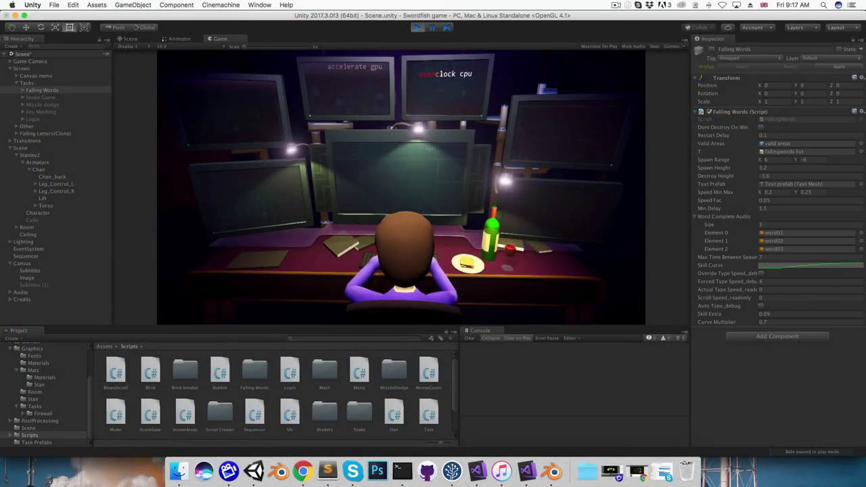
text(clock cpua)
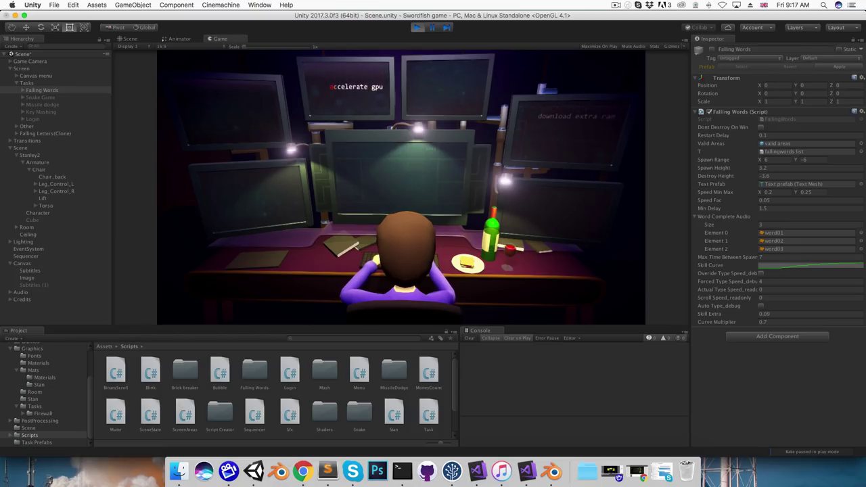
text(ccelerategpudown)
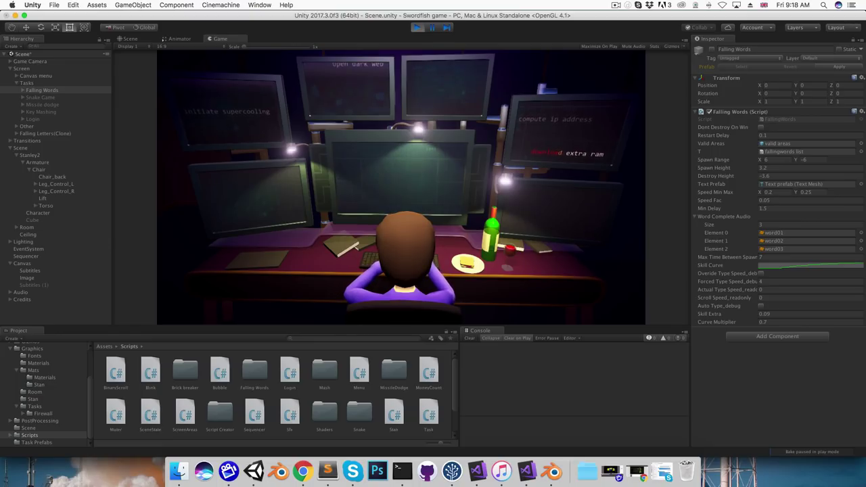
text(extraram)
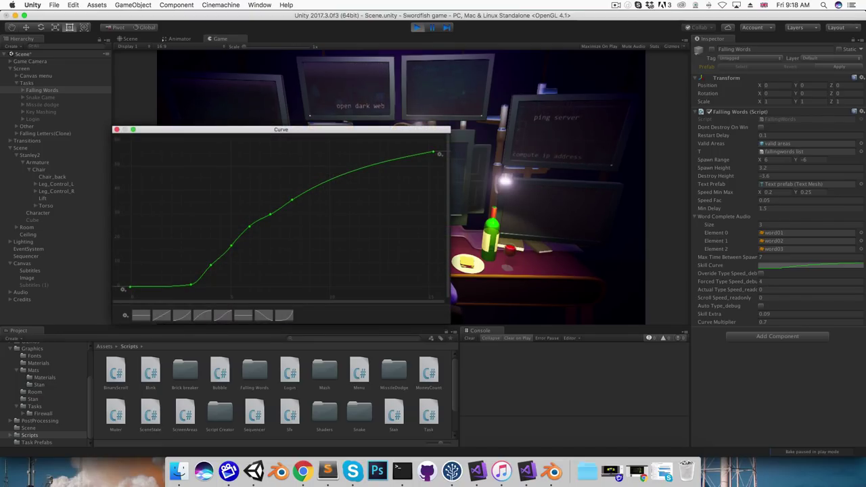
key(Escape)
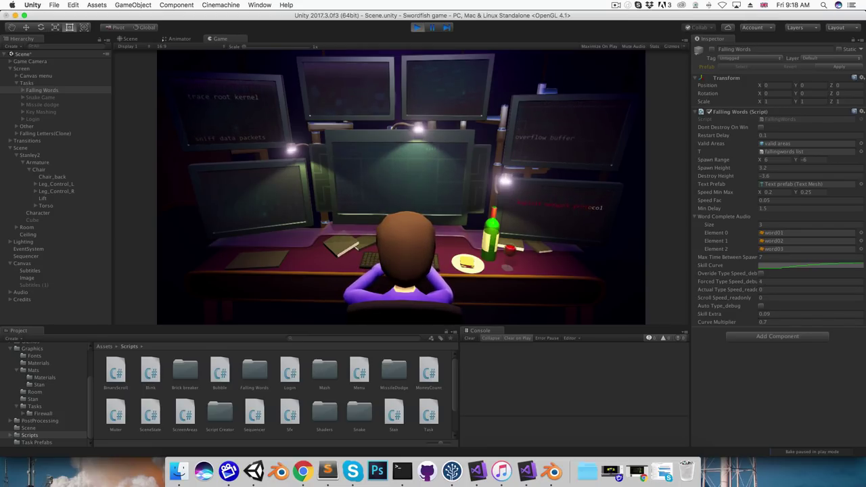
text(t data packets)
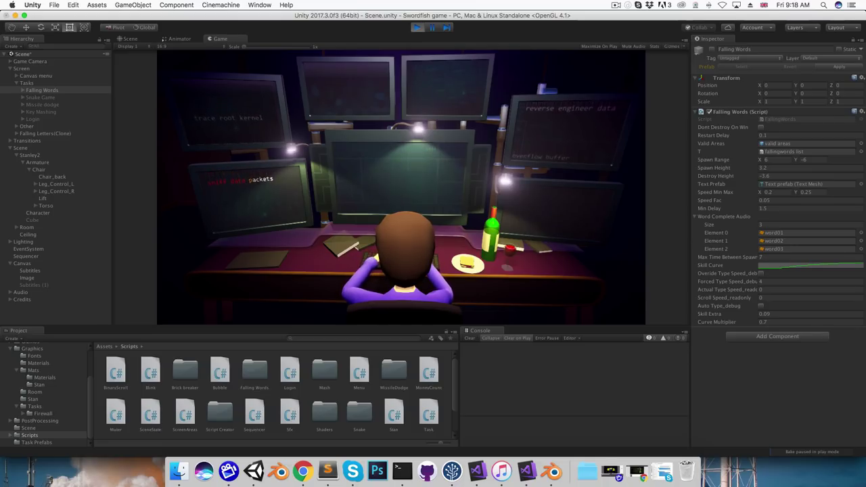
text(flow buffer)
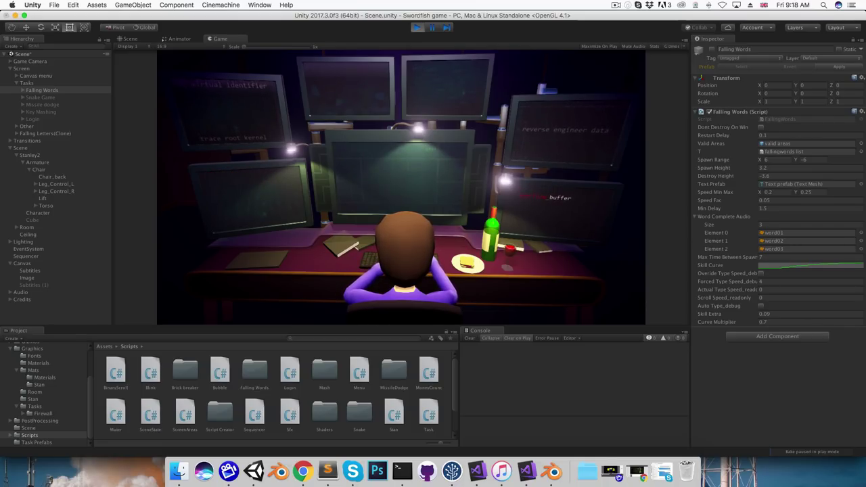
text(everse enginee)
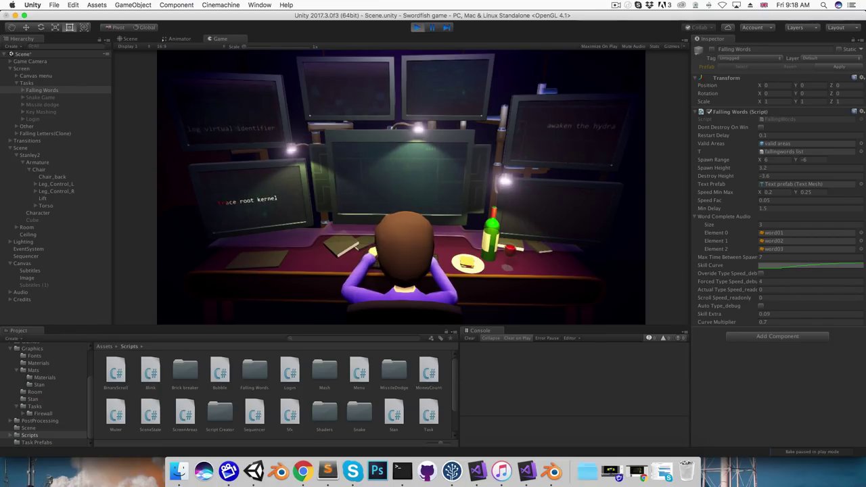
text(kernel)
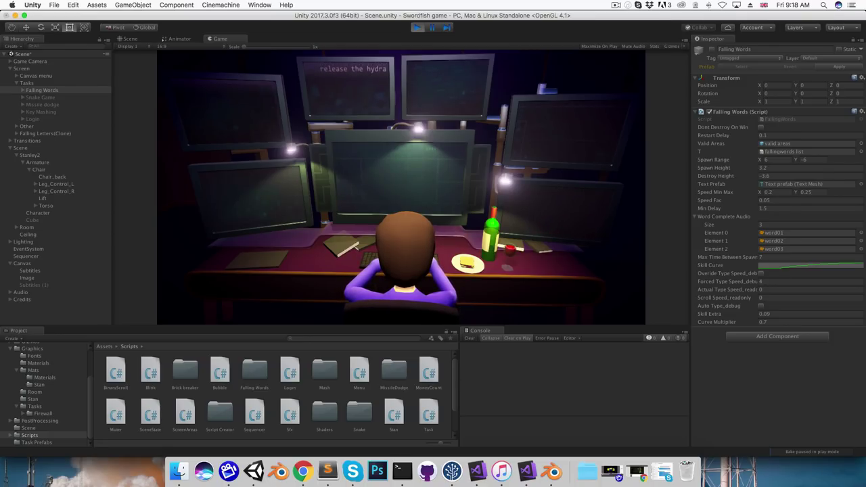
Step: Type 'hydra' to complete 'release the hydra' and end the round
text(hydra)
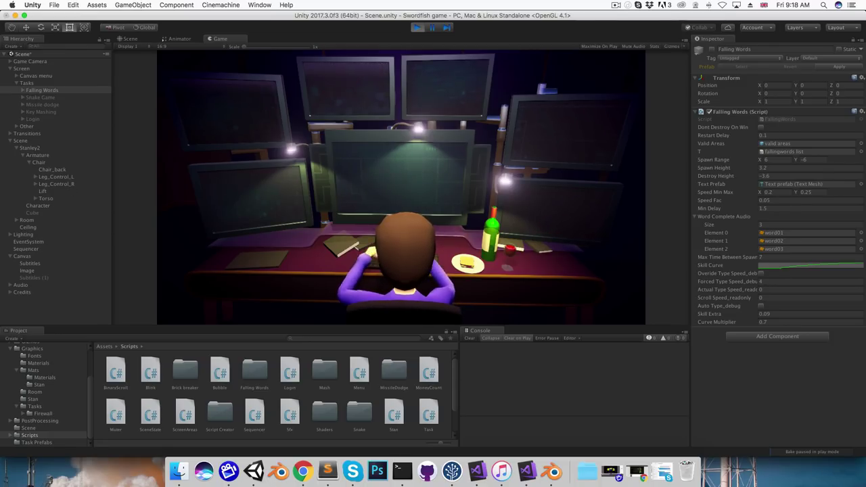